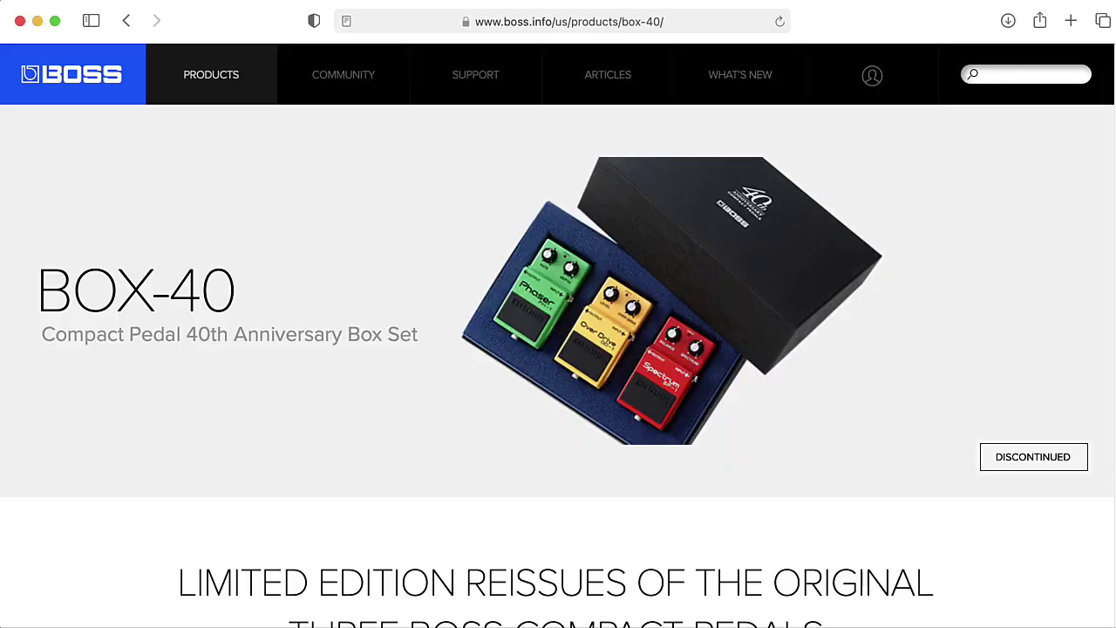
Scroll down the boss.info BOX-40 page until the pedal photos appear
scroll(558, 336, "down", 10)
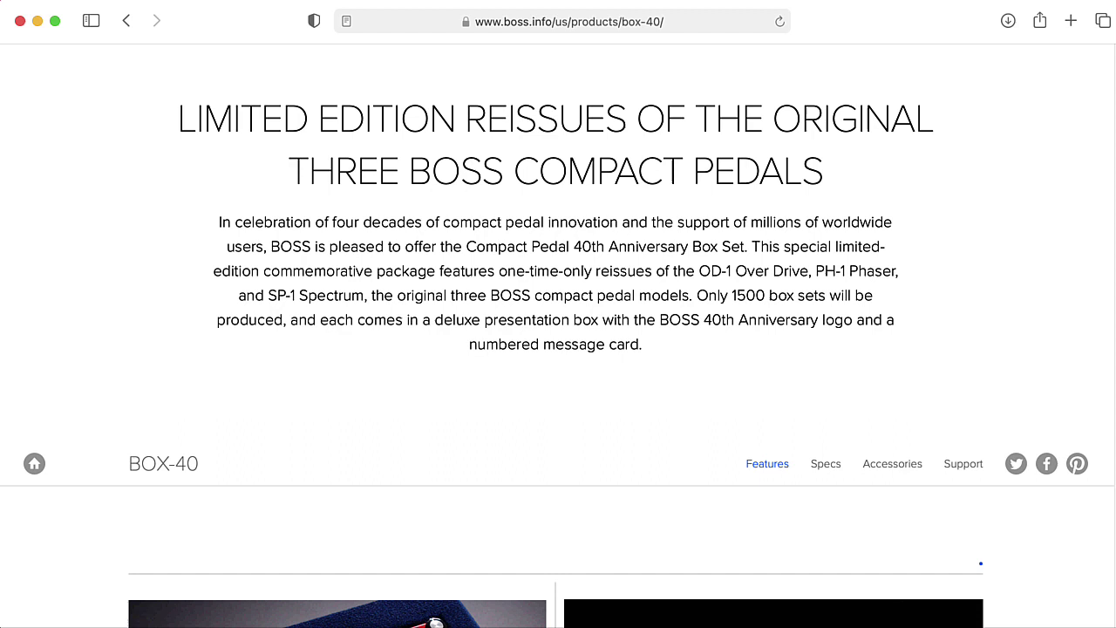
scroll(558, 336, "down", 4)
scroll(558, 335, "down", 6)
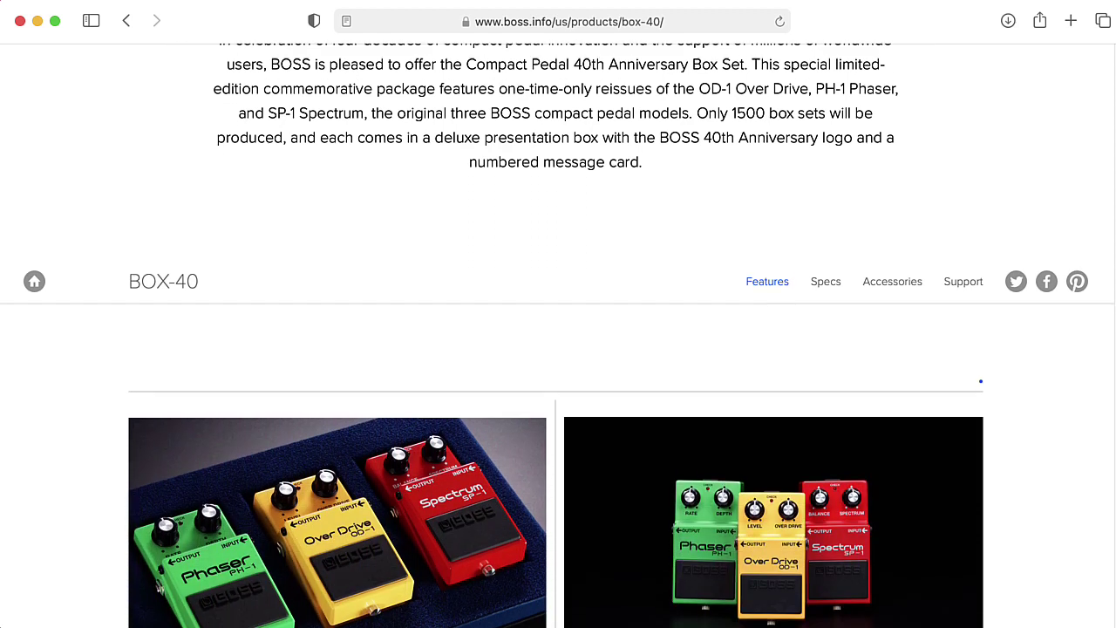
scroll(558, 336, "down", 2)
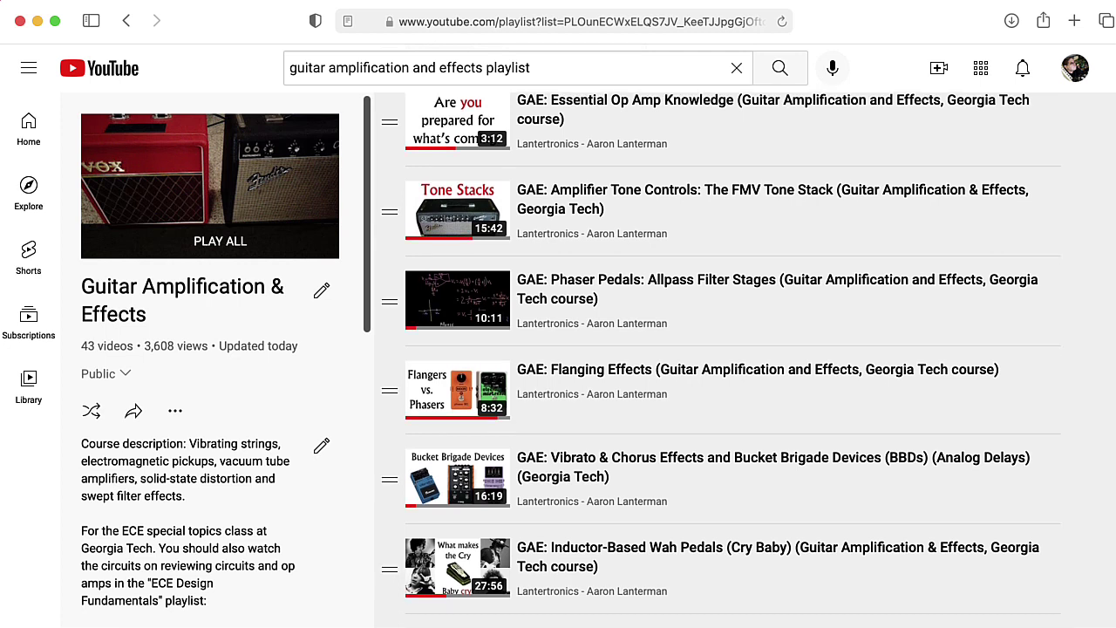
Scroll the Guitar Amplification & Effects playlist down to the Bass Response lectures
scroll(720, 359, "down", 3)
scroll(720, 359, "down", 3)
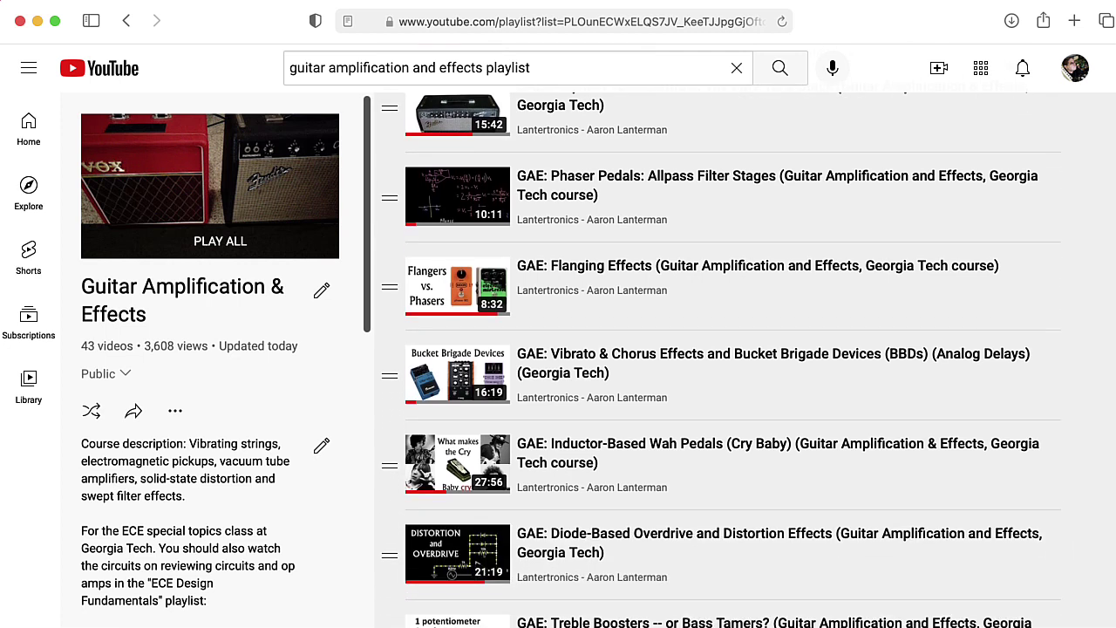
scroll(720, 359, "down", 3)
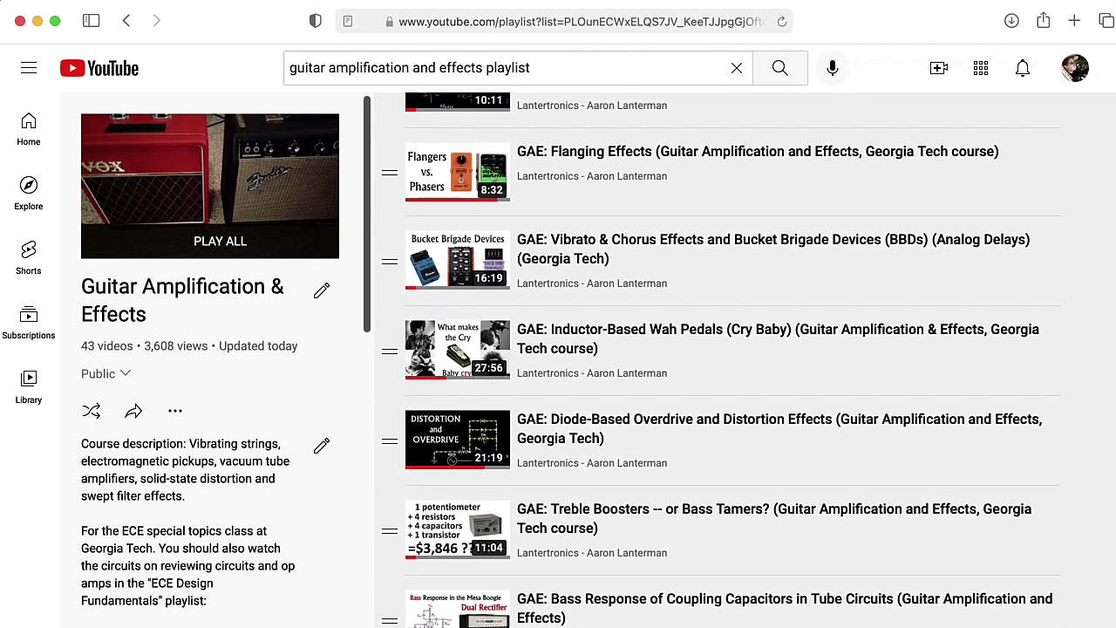
scroll(720, 360, "down", 4)
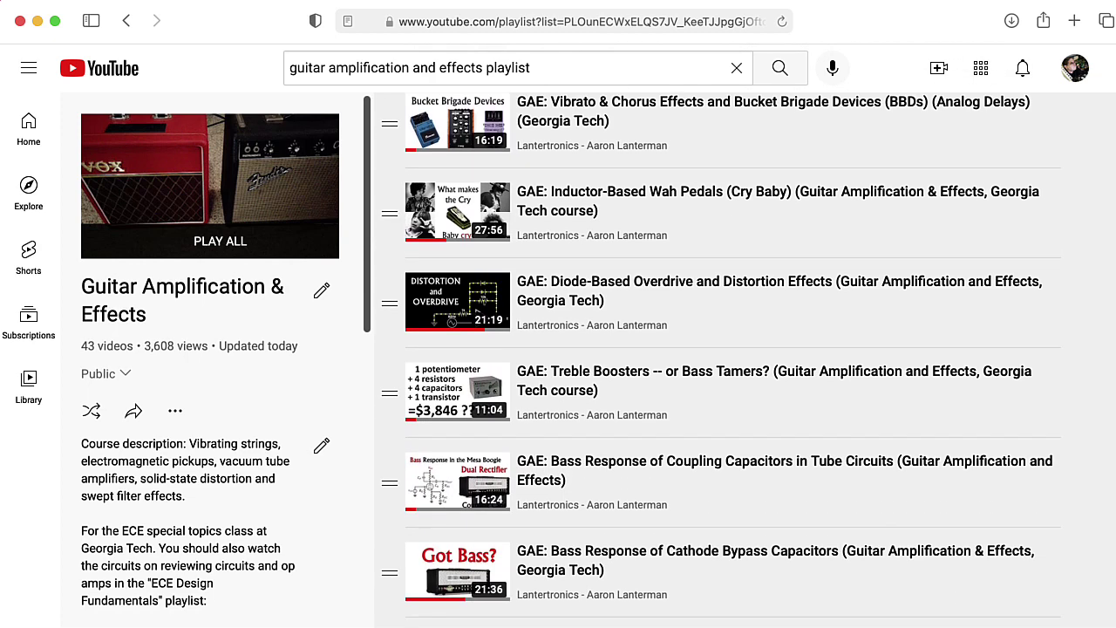
scroll(720, 359, "down", 2)
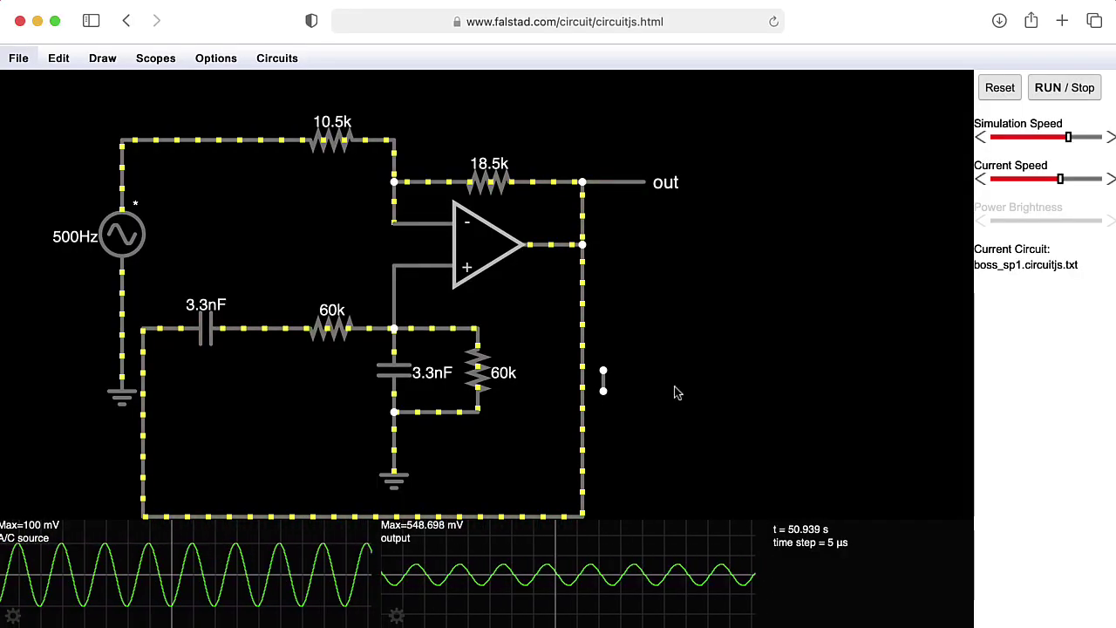
Inspect a node of the running SP-1 filter circuit in the simulator
mouse_move(394, 339)
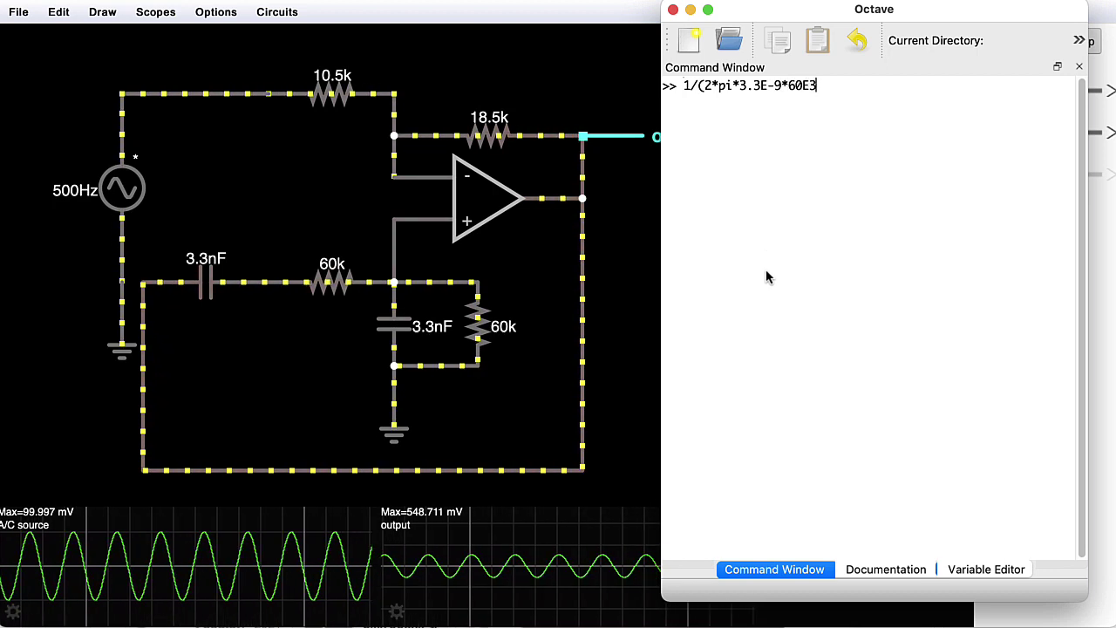
Evaluate 1/(2*pi*3.3E-9*60E3) in Octave, getting 803.81 Hz
key("Return")
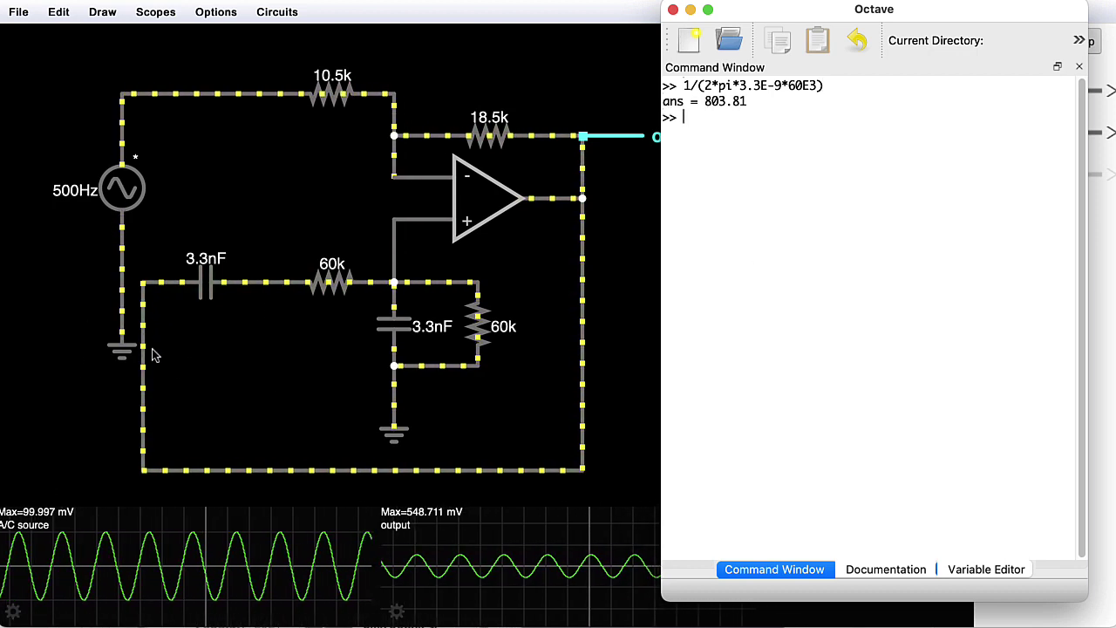
Change the A/C source frequency from 500 Hz to 803 Hz
left_click(136, 203)
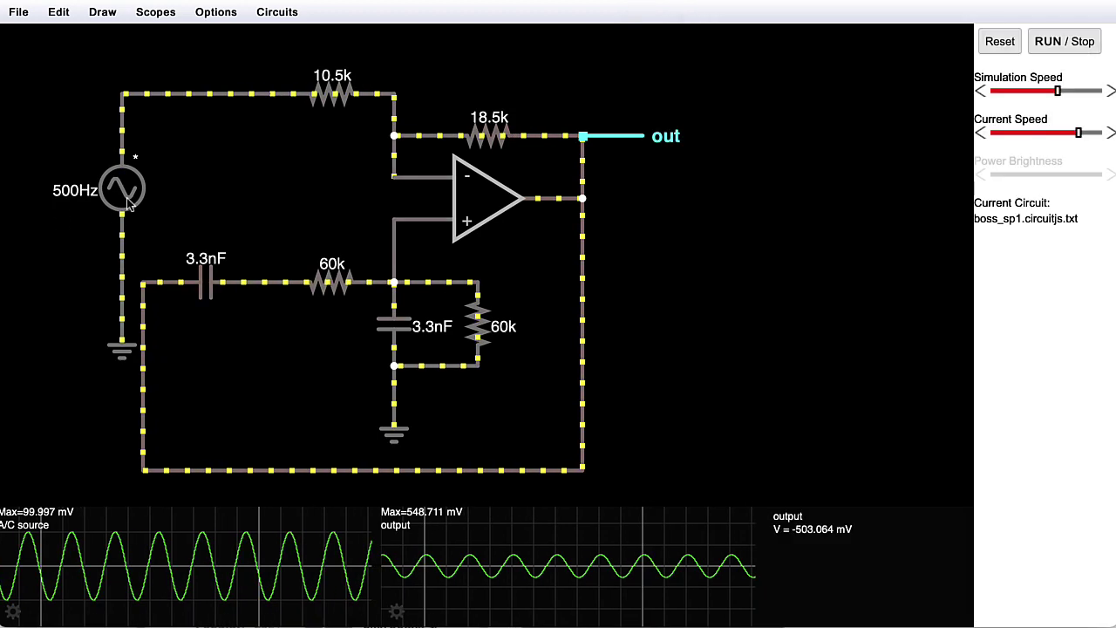
double_click(136, 202)
double_click(542, 360)
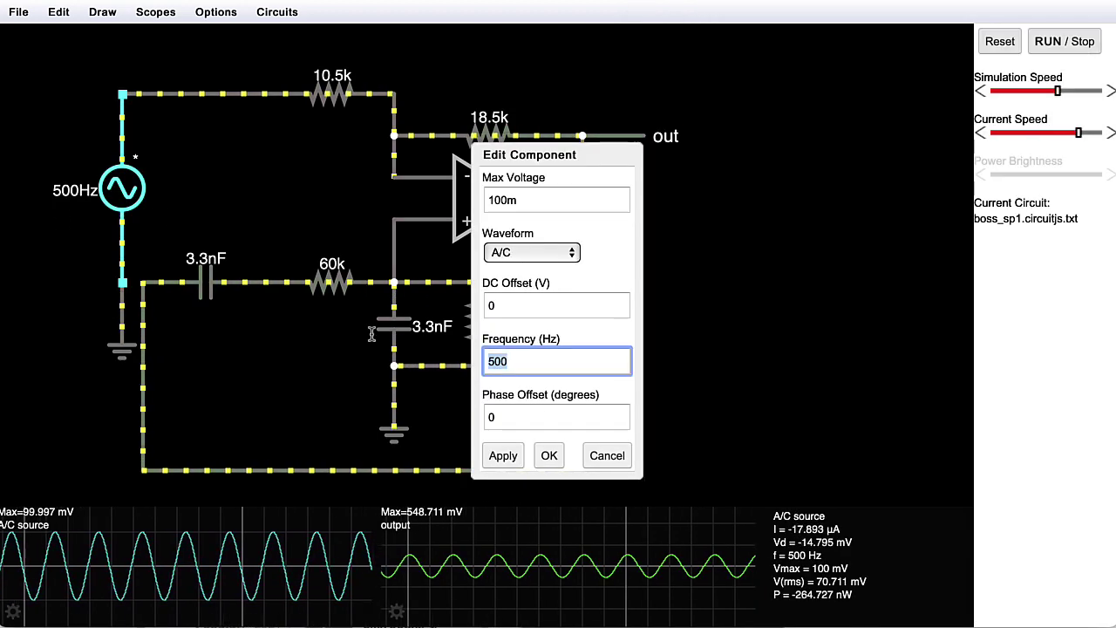
type("803")
key("Return")
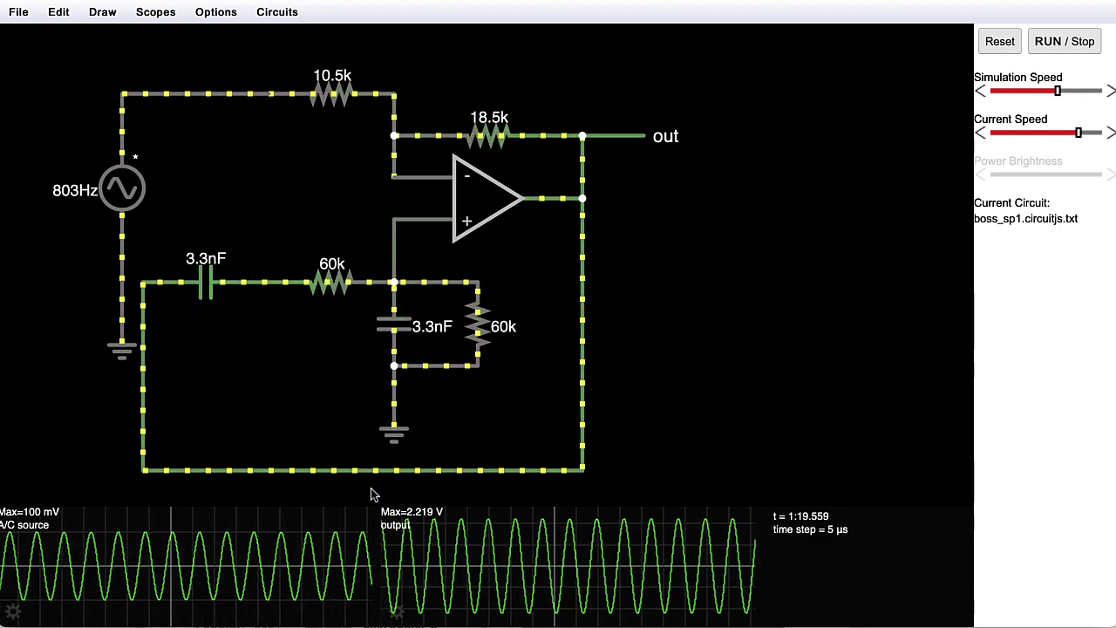
Sweep the A/C source to 700 Hz, then 900 Hz, to compare the output
scroll(122, 190, "down", 1)
double_click(122, 191)
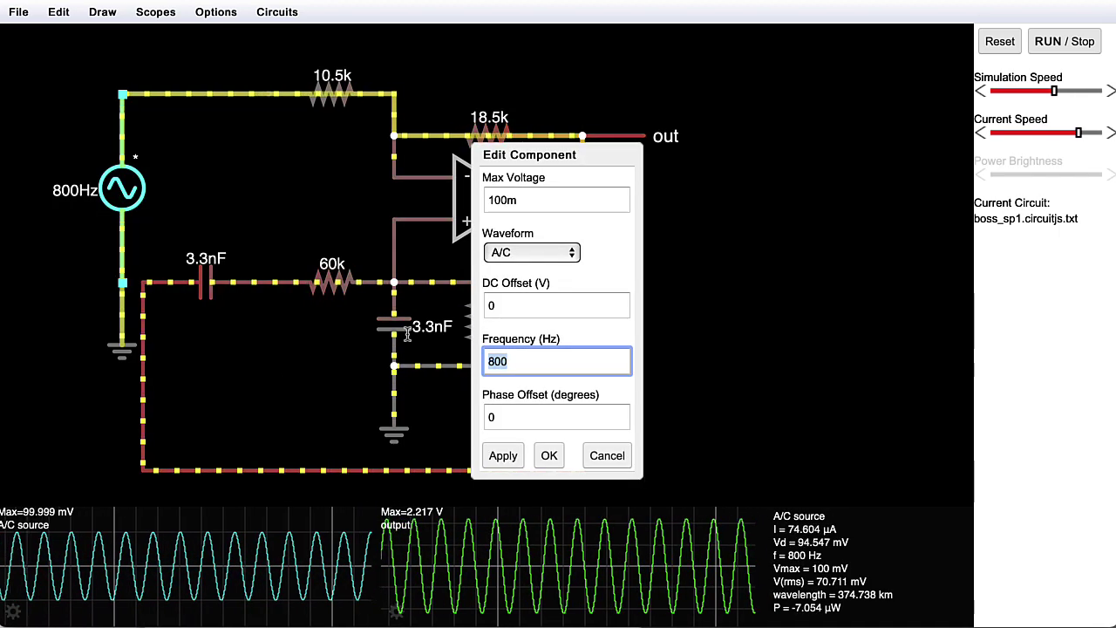
key("Return")
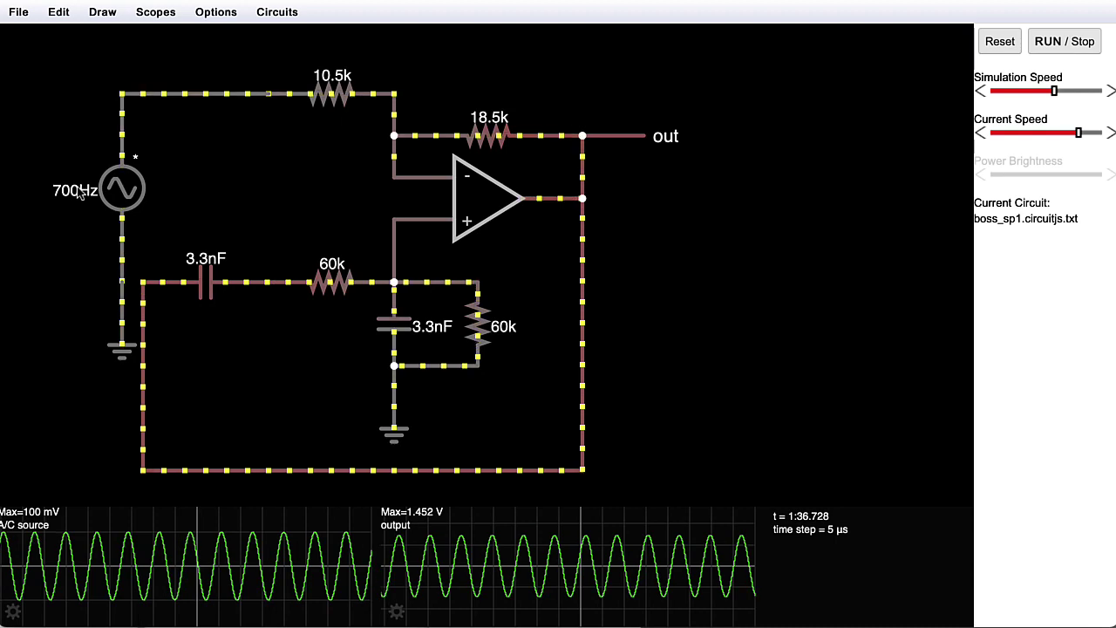
double_click(122, 192)
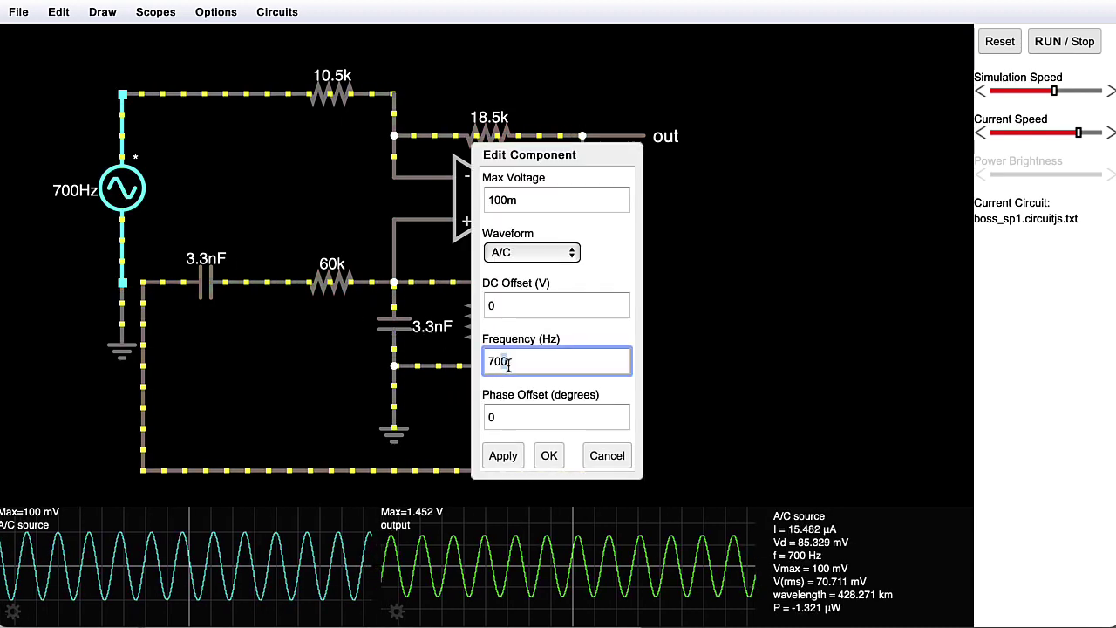
type("900")
key("Return")
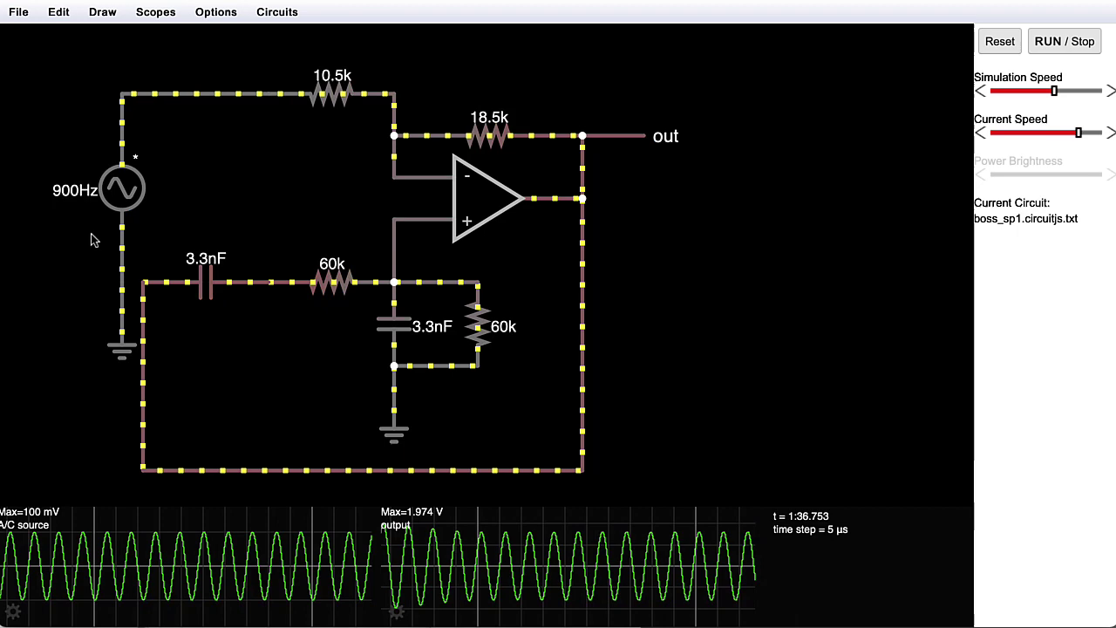
Set the A/C source frequency back from 900 Hz to 803 Hz
double_click(117, 175)
double_click(513, 361)
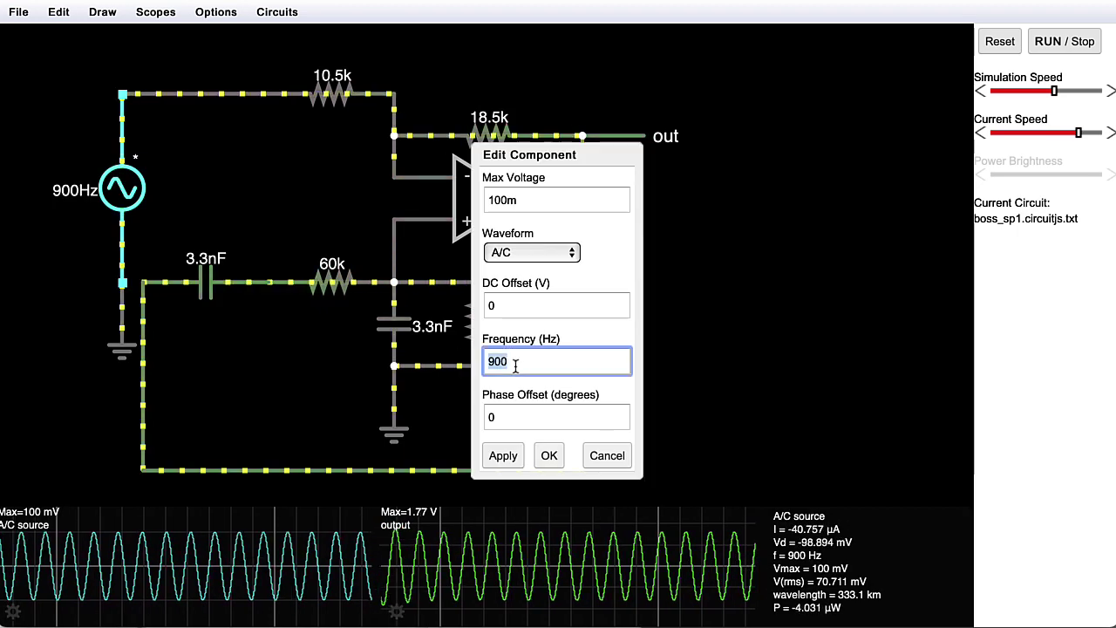
type("803")
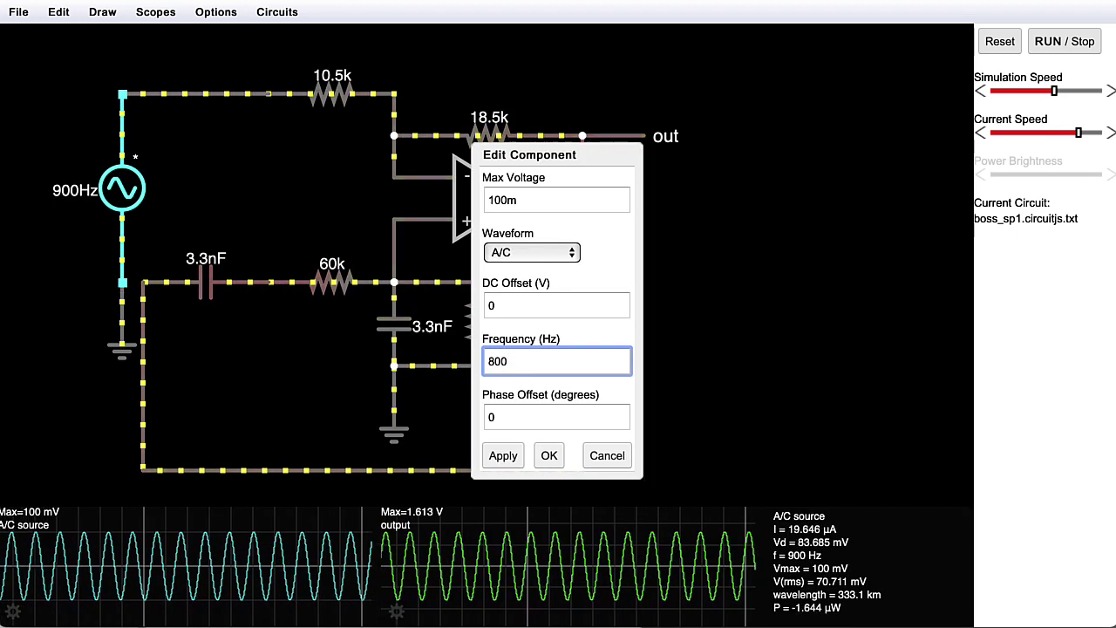
key("Return")
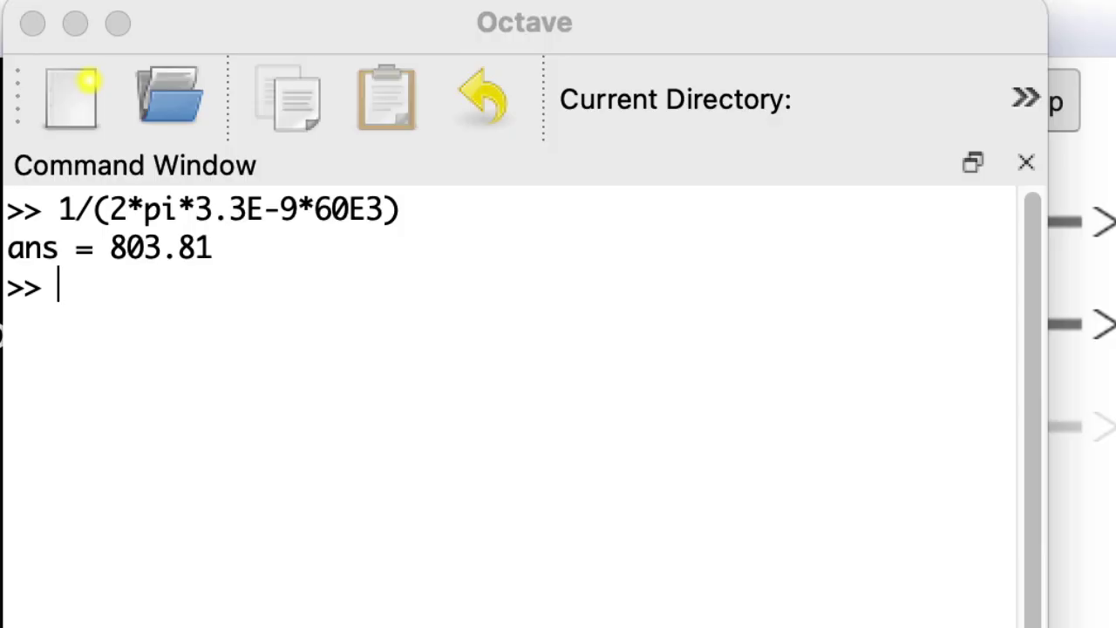
Compute 1/(2*pi*3.3E-9*10E3) in Octave, giving 4822.9 Hz
left_click(830, 499)
type("1/")
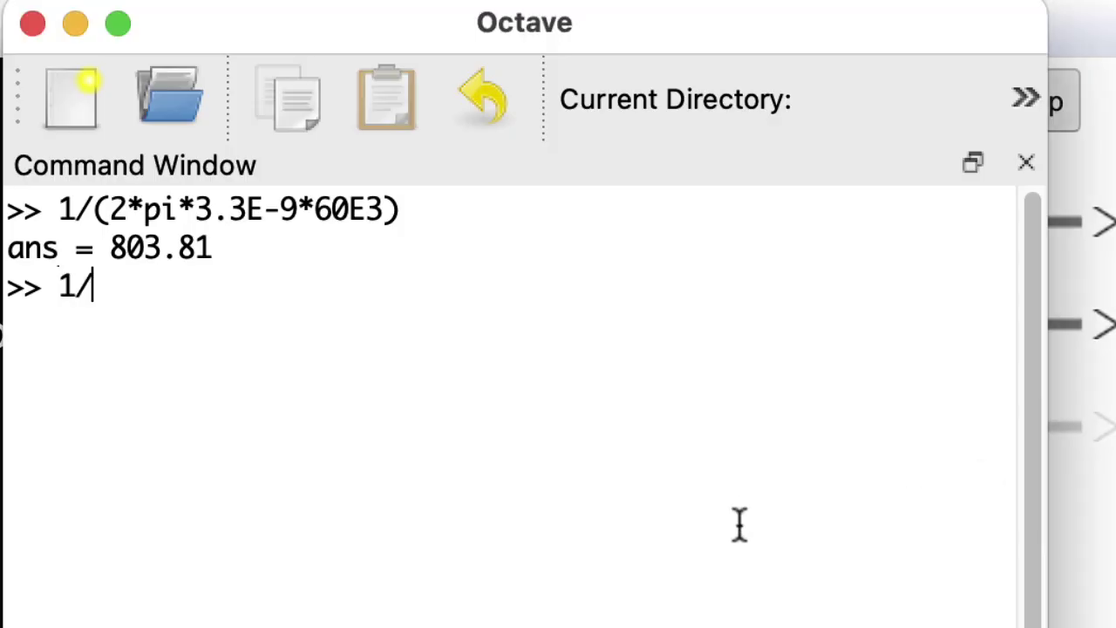
type("(2*pi*")
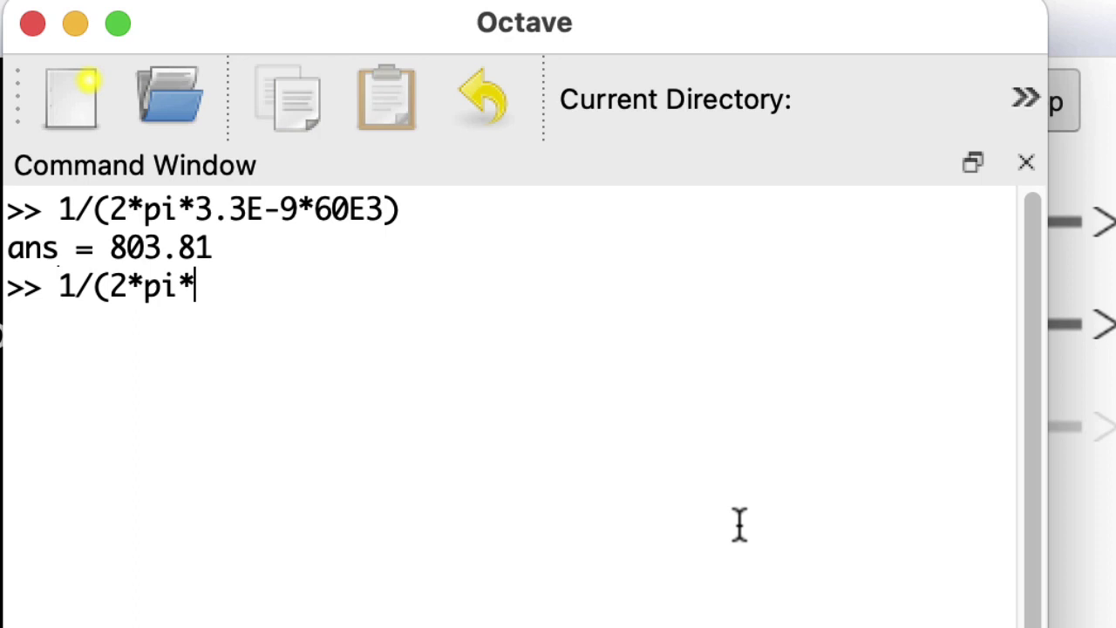
type("3.3E-9*")
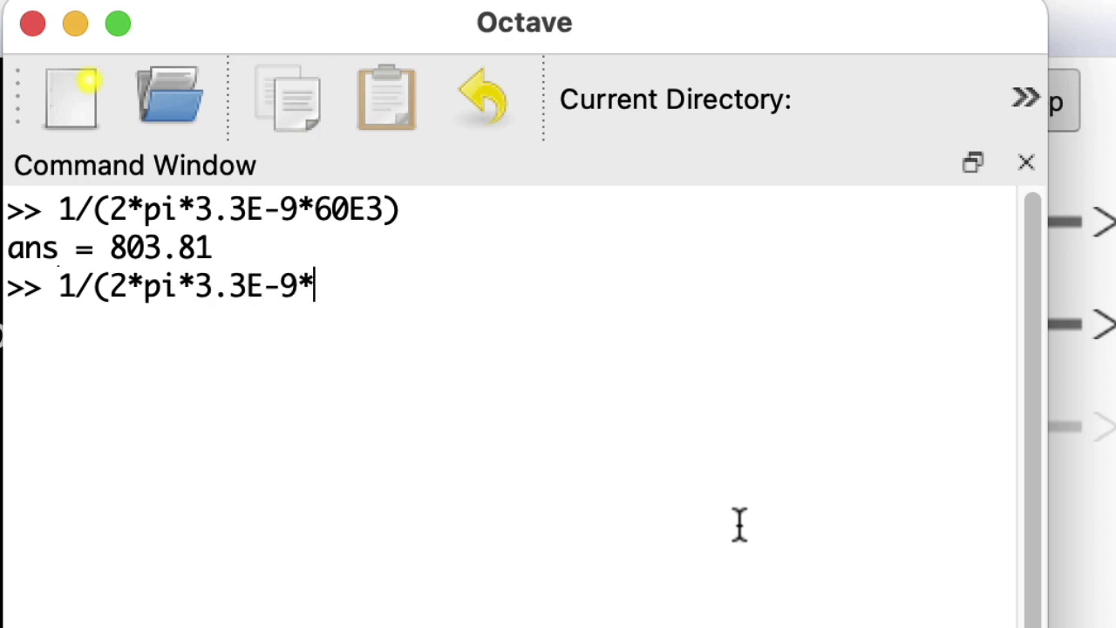
type("10E3")
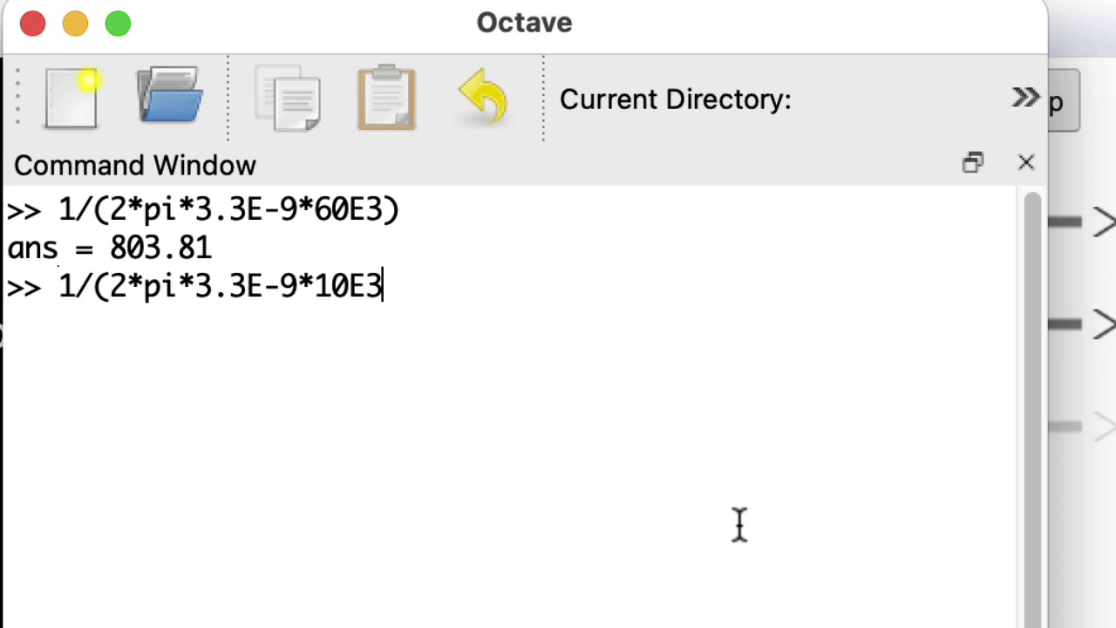
type(")")
key("Return")
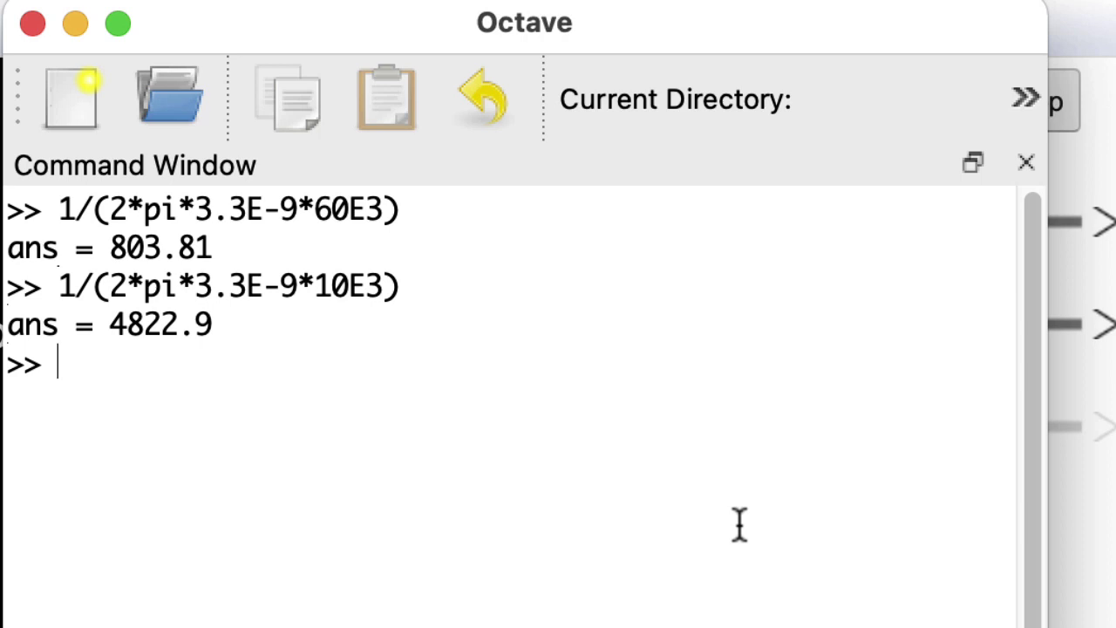
Compute 1/(2*pi*3.3E-9*110E3), giving 438.44 Hz
type("1/(2")
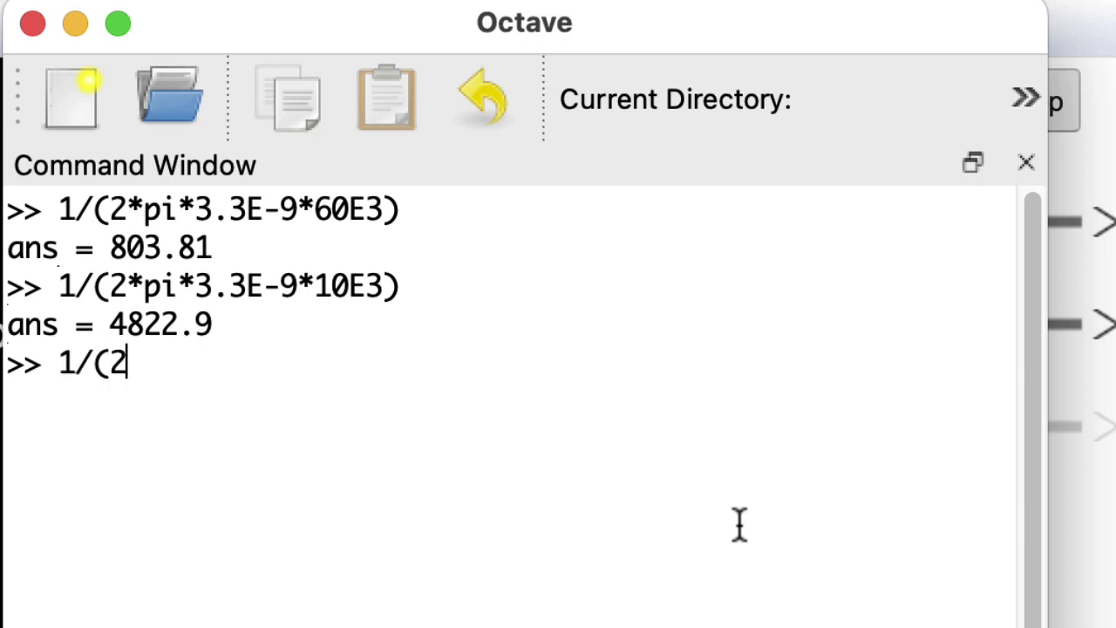
type("*pi*3.3E-")
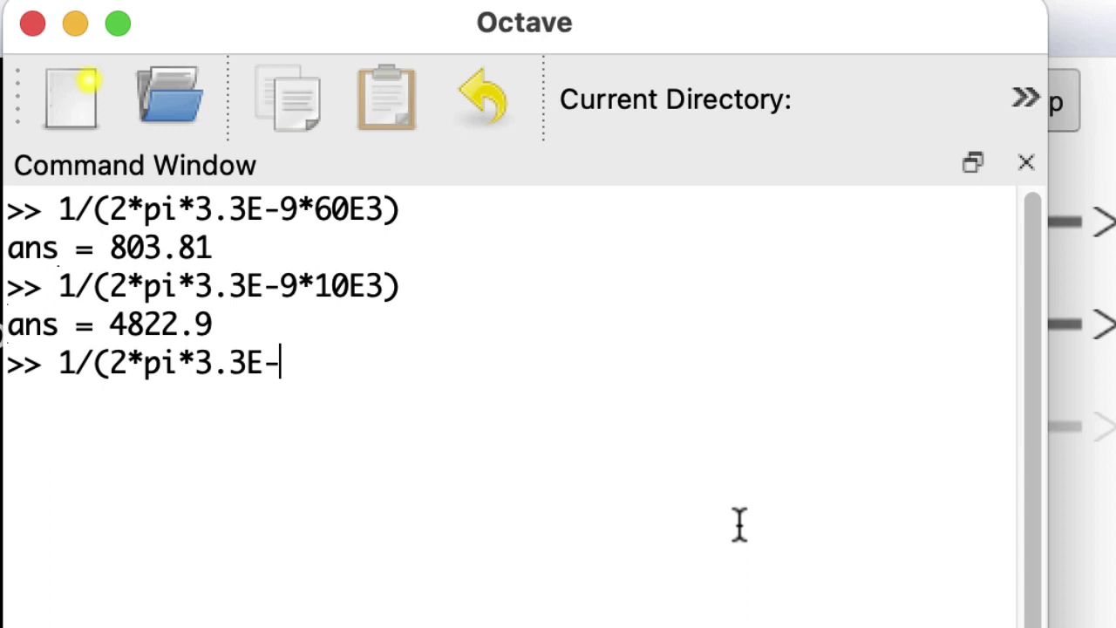
type("9*1")
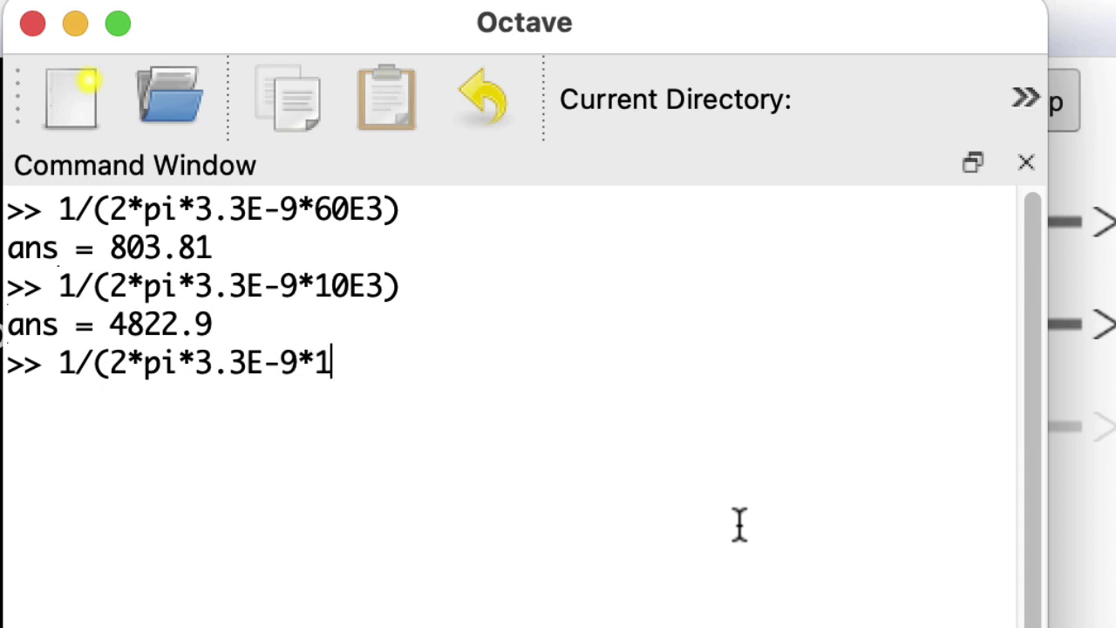
type("10E3)")
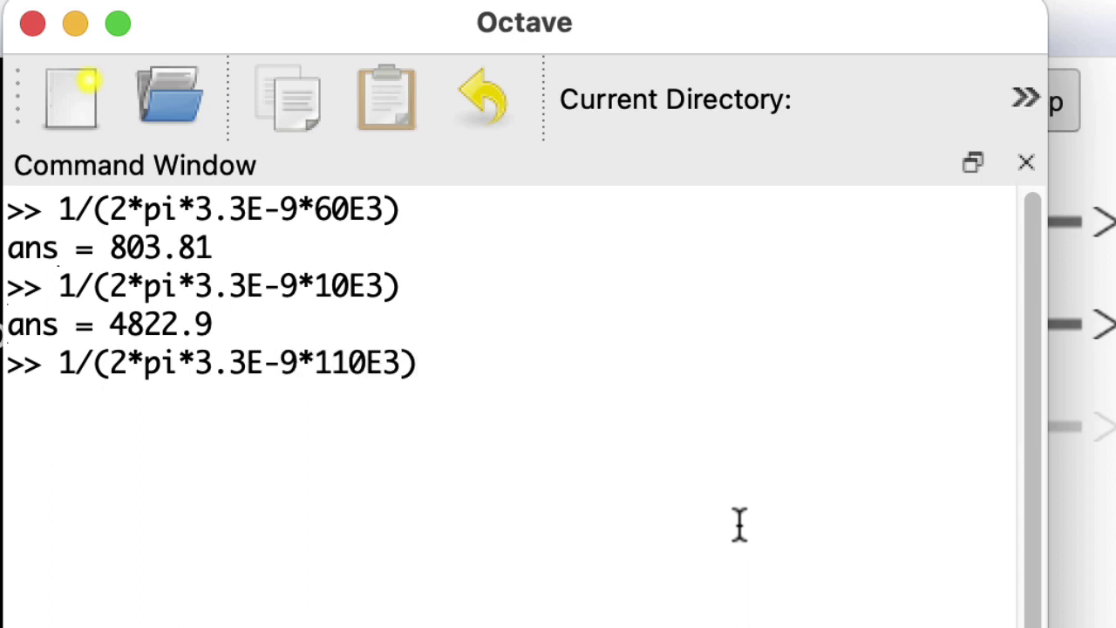
key("Return")
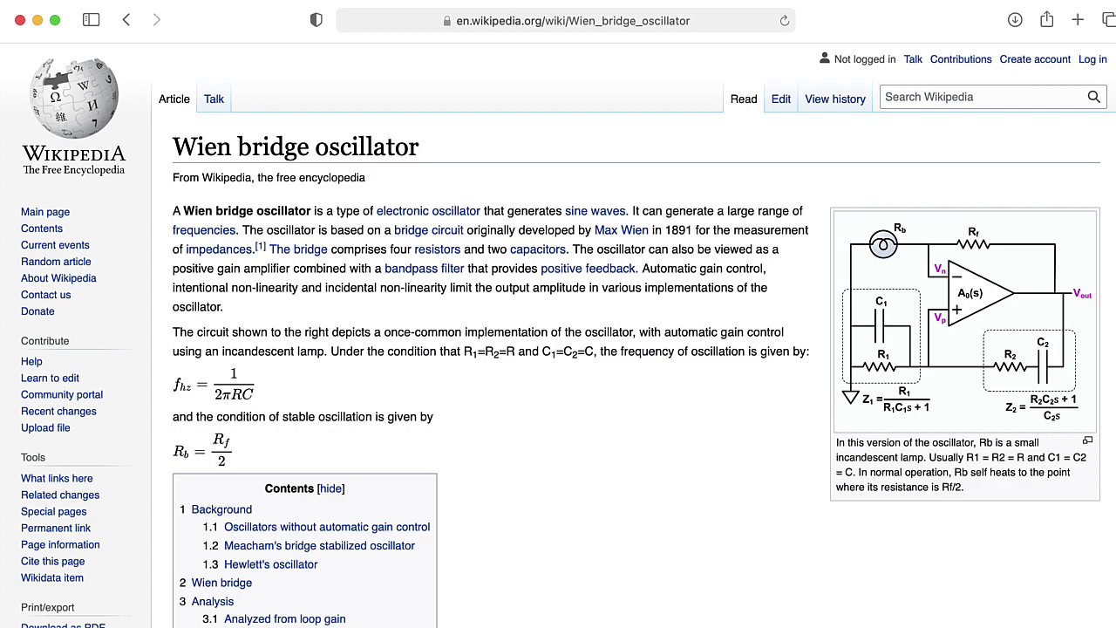
Scroll the Wien bridge article past Analysis to the Frequency determining network equations
scroll(558, 334, "down", 20)
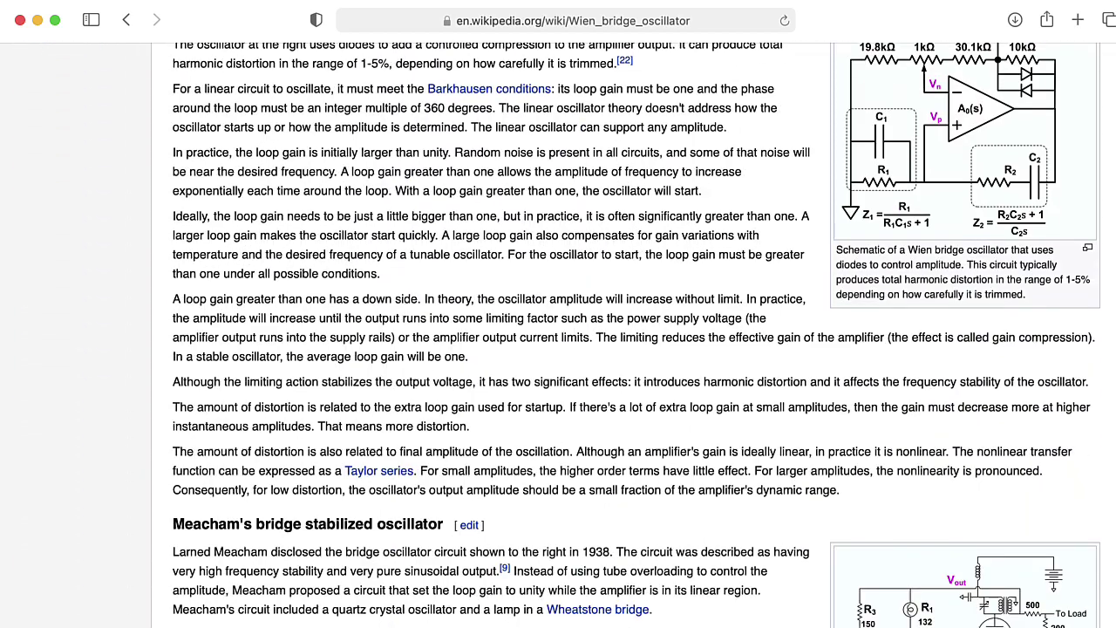
scroll(558, 334, "down", 20)
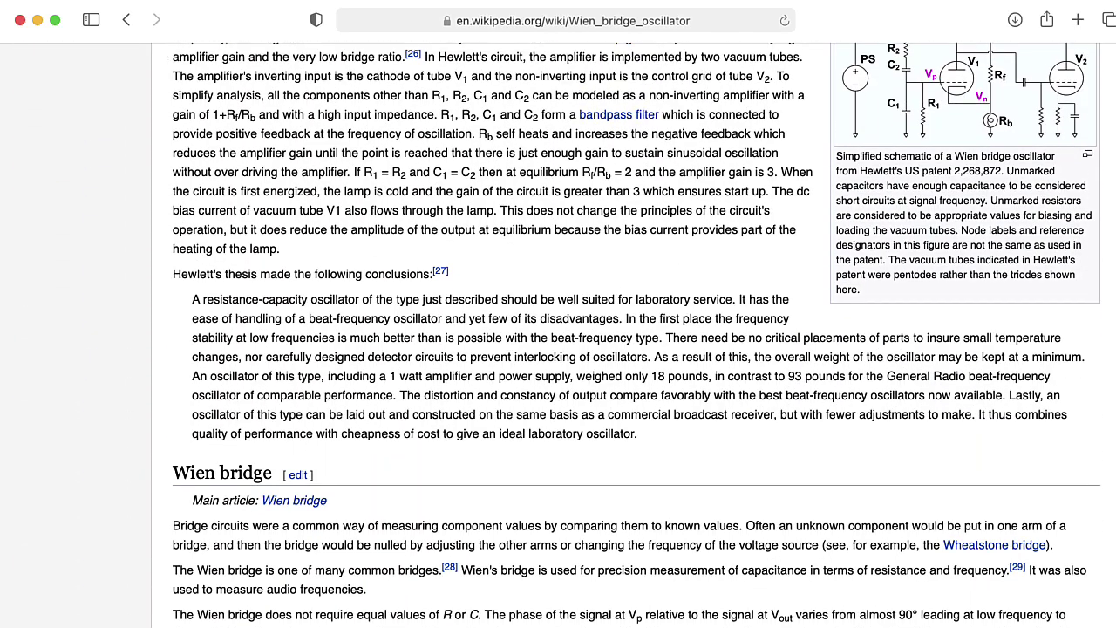
scroll(558, 335, "down", 20)
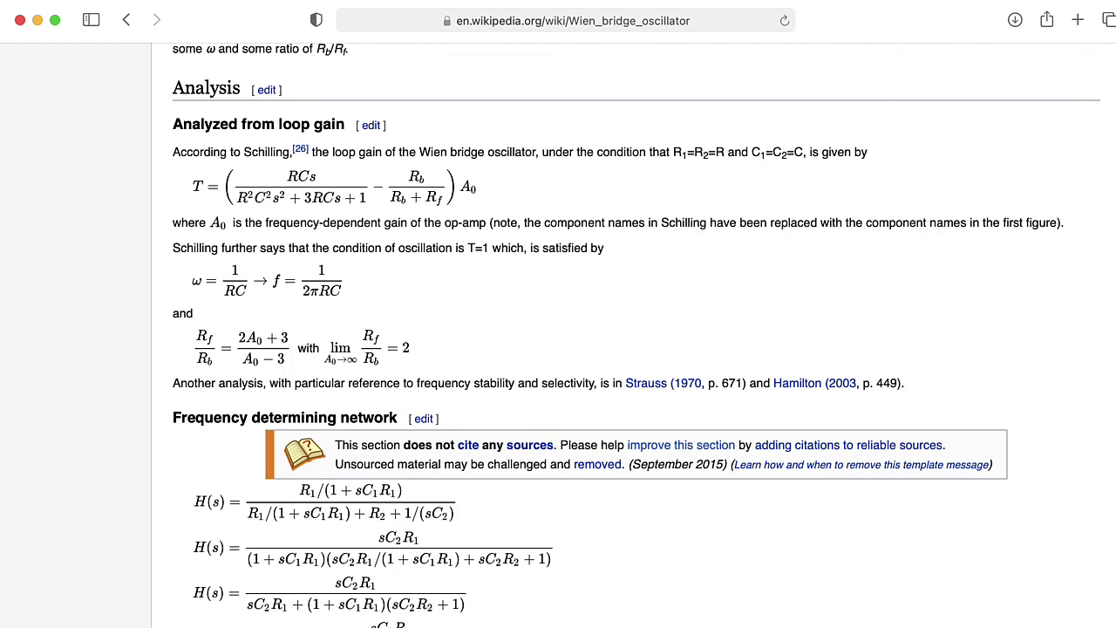
scroll(332, 61, "down", 10)
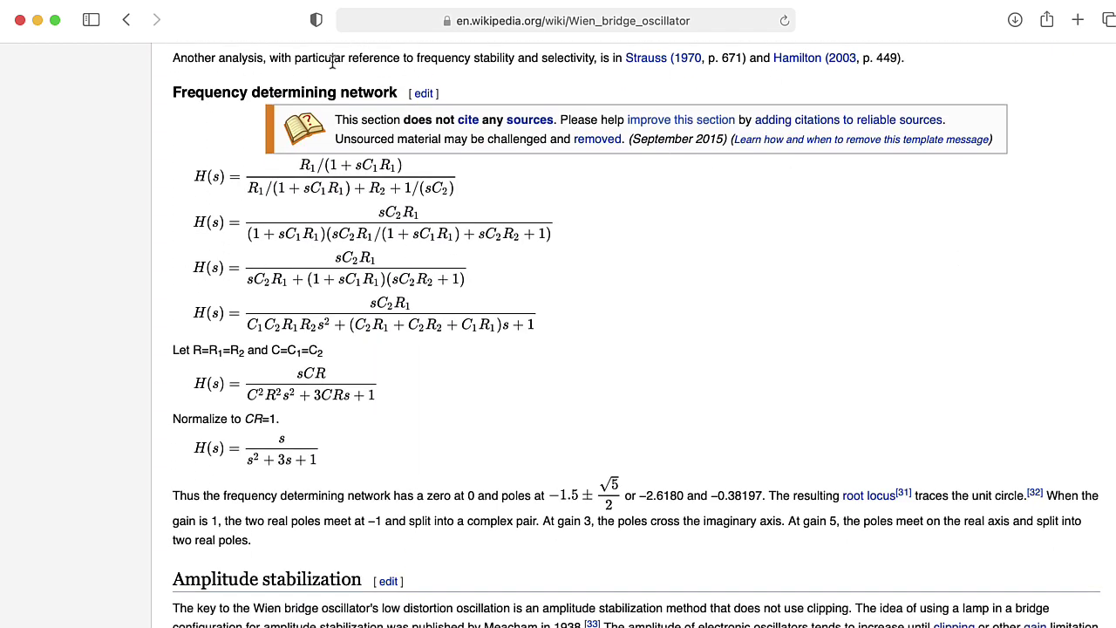